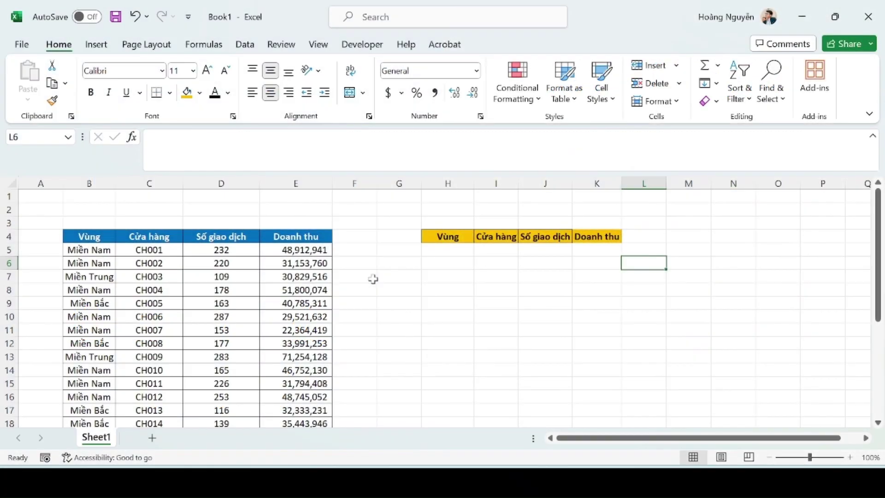
Inspect transaction counts and revenue values in the source sales table.
{"action": "left_click", "coordinate": [189, 288]}
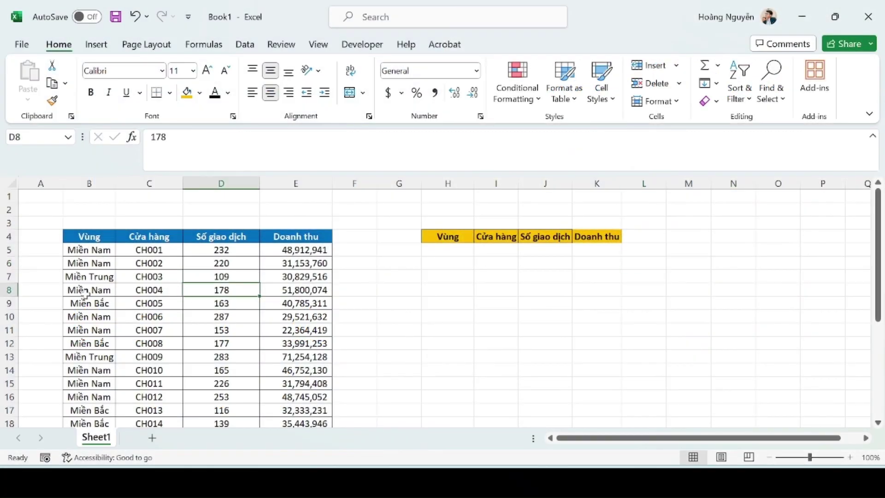
{"action": "left_click", "coordinate": [85, 295]}
{"action": "left_click", "coordinate": [206, 292]}
{"action": "left_click", "coordinate": [287, 291]}
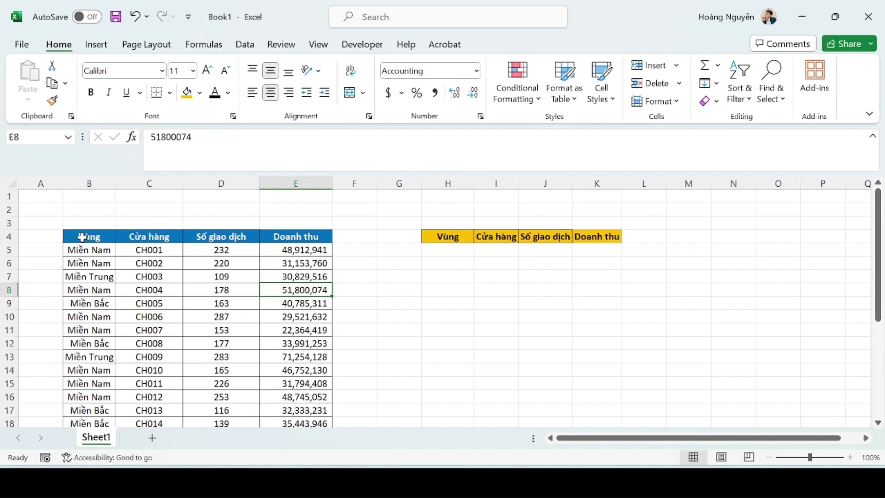
Enable Filter on header row B4:E4 and check the Số giao dịch dropdown without changes.
{"action": "left_click_drag", "start_coordinate": [83, 237], "coordinate": [279, 234]}
{"action": "left_click", "coordinate": [739, 87]}
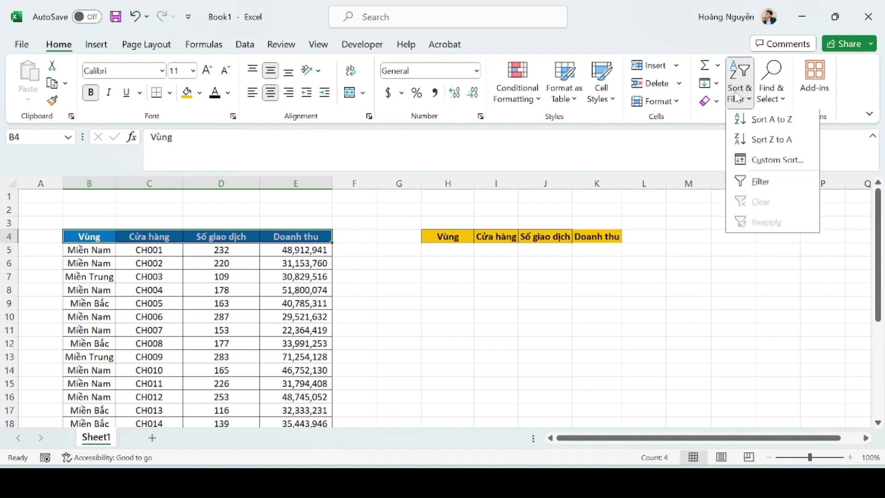
{"action": "left_click", "coordinate": [750, 183]}
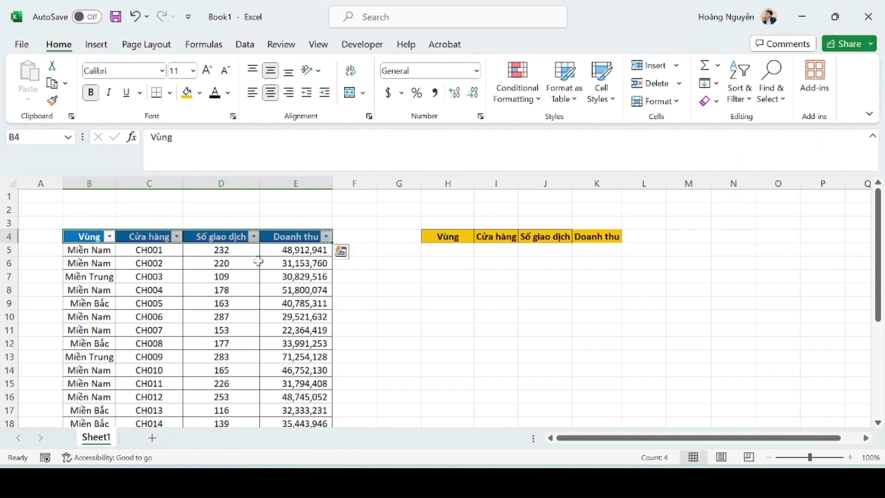
{"action": "left_click", "coordinate": [256, 263]}
{"action": "left_click", "coordinate": [253, 237]}
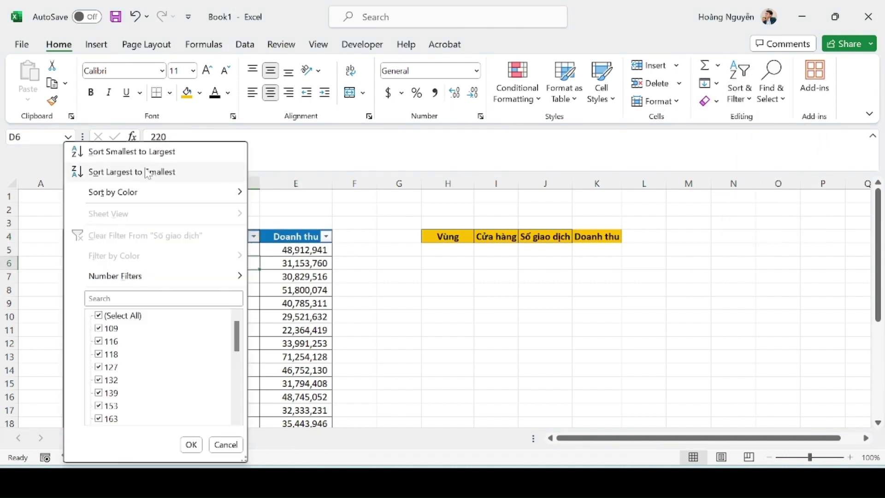
{"action": "left_click", "coordinate": [289, 261]}
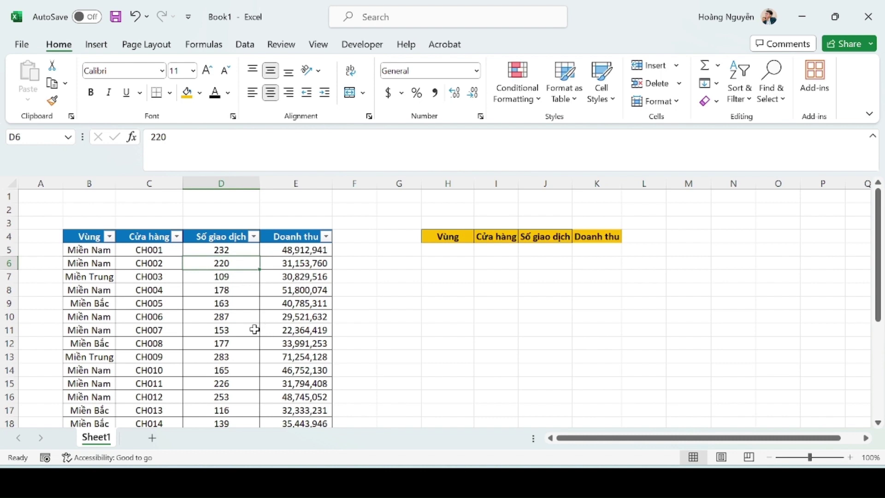
Enter =SORT(B5:E29,3,-1) in H5 to list rows by Số giao dịch, highest first.
{"action": "left_click", "coordinate": [432, 254]}
{"action": "type", "text": "=so"}
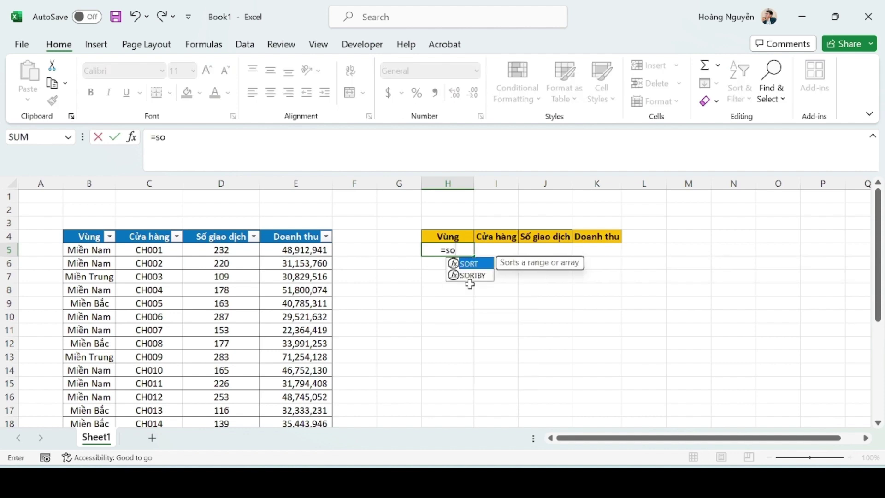
{"action": "type", "text": "rt("}
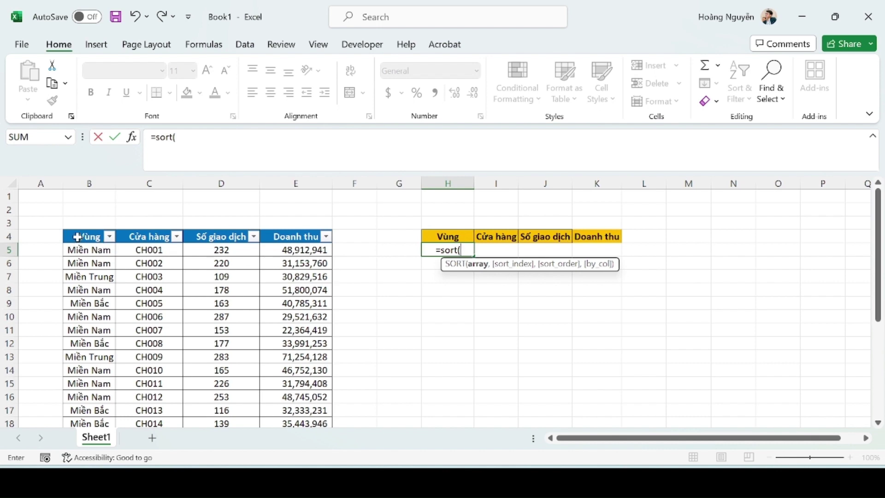
{"action": "left_click_drag", "start_coordinate": [73, 237], "coordinate": [295, 239]}
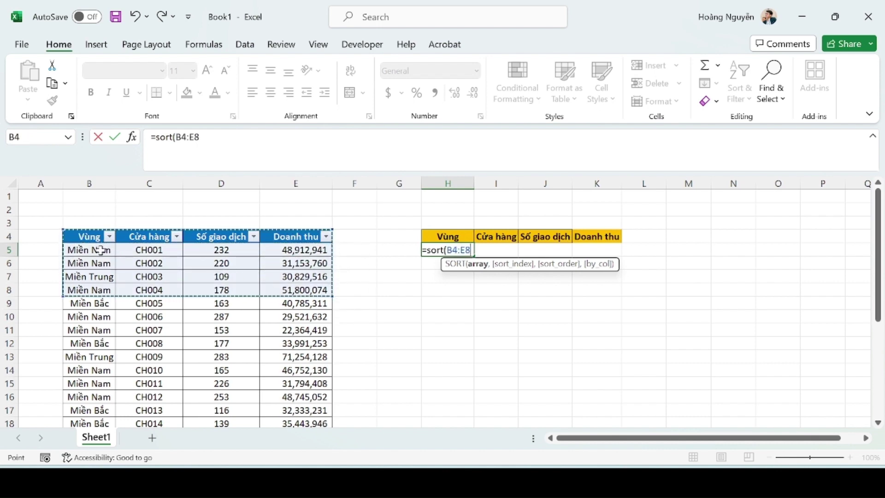
{"action": "left_click_drag", "start_coordinate": [95, 250], "coordinate": [286, 253]}
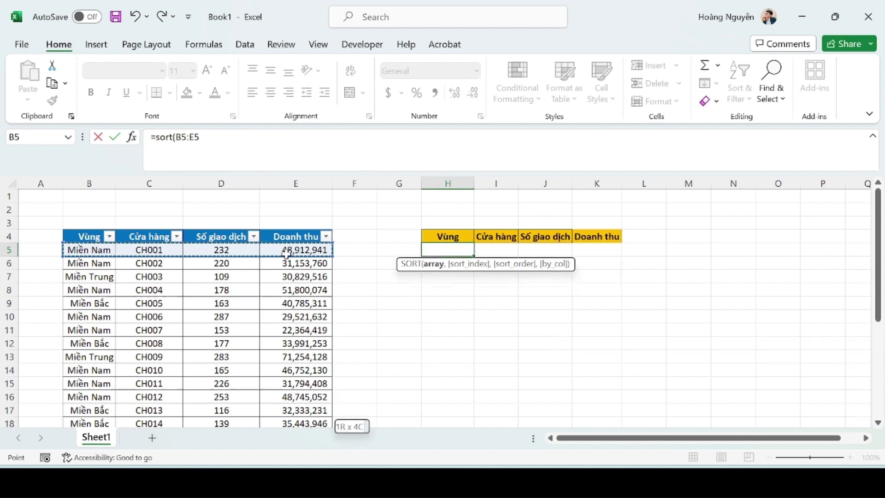
{"action": "type", "text": ","}
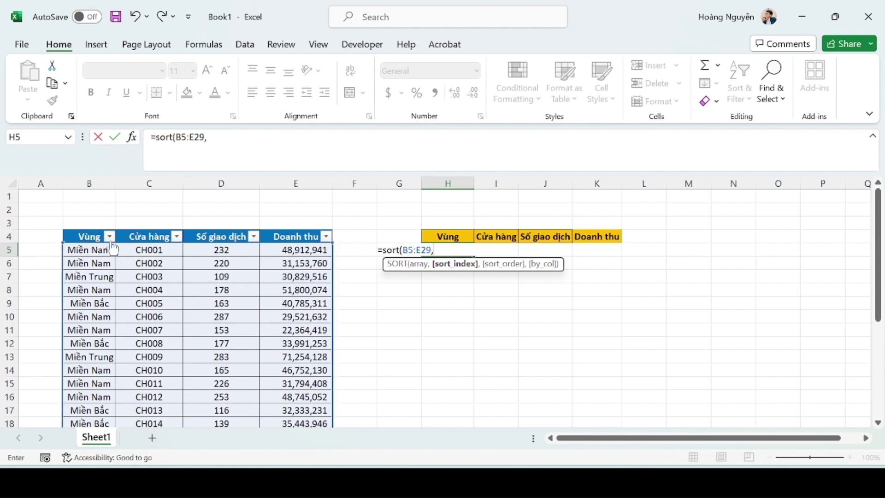
{"action": "type", "text": "3,-"}
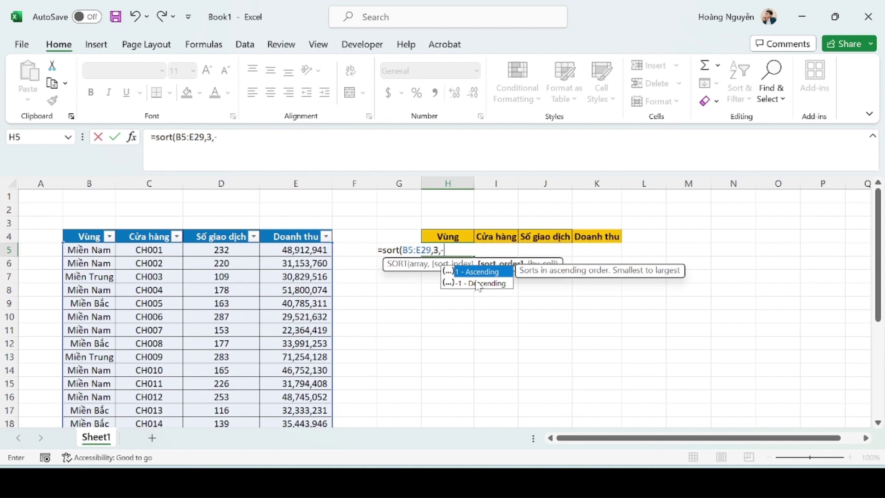
{"action": "type", "text": "1)"}
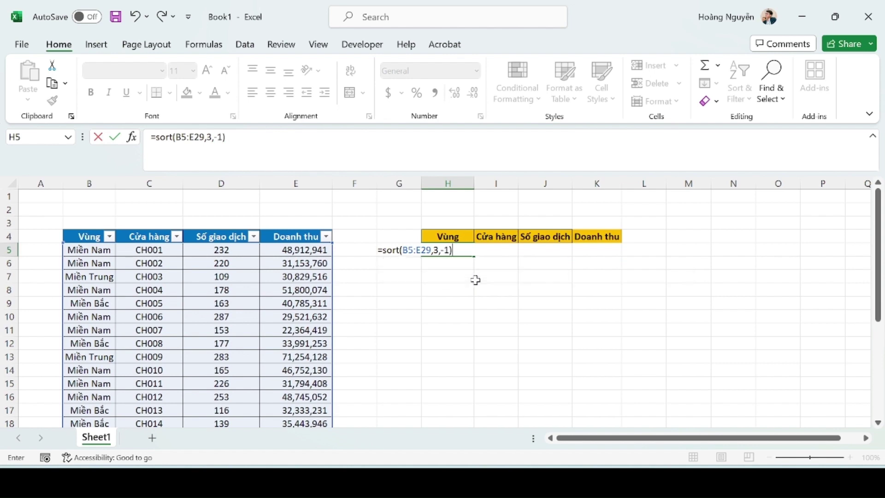
{"action": "key", "text": "Return"}
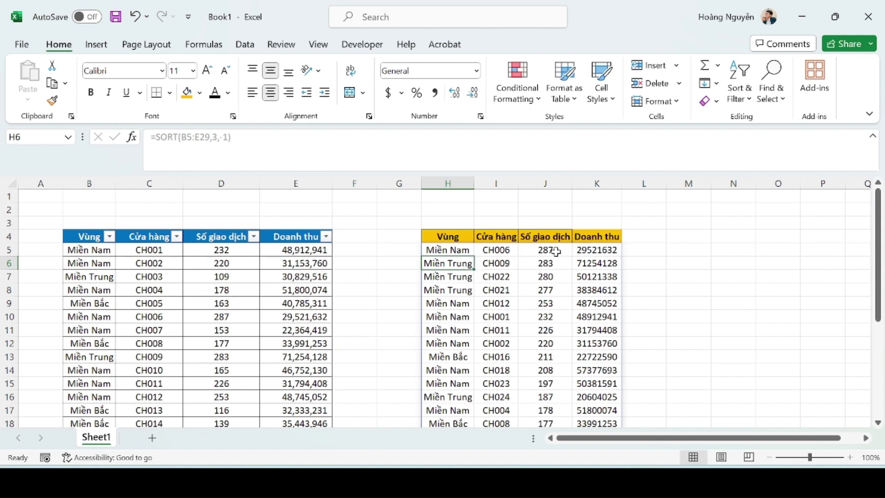
{"action": "scroll", "coordinate": [553, 253], "scroll_direction": "down", "scroll_amount": 2}
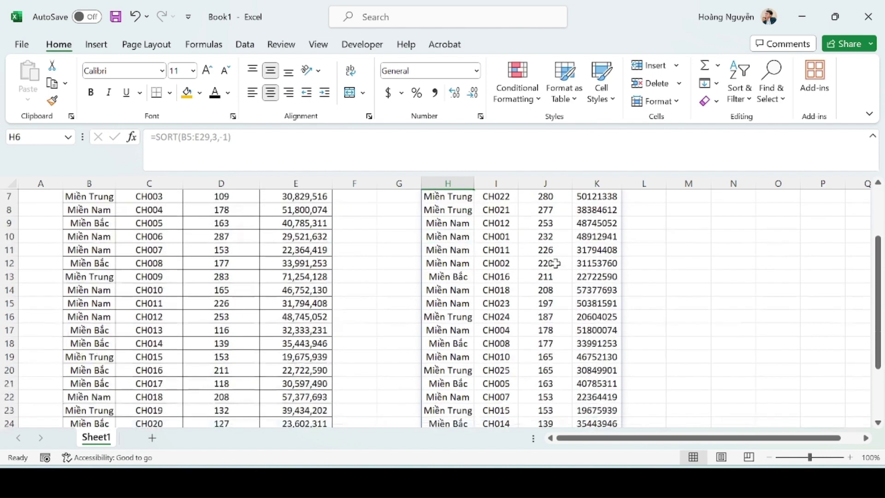
{"action": "scroll", "coordinate": [553, 262], "scroll_direction": "down", "scroll_amount": 3}
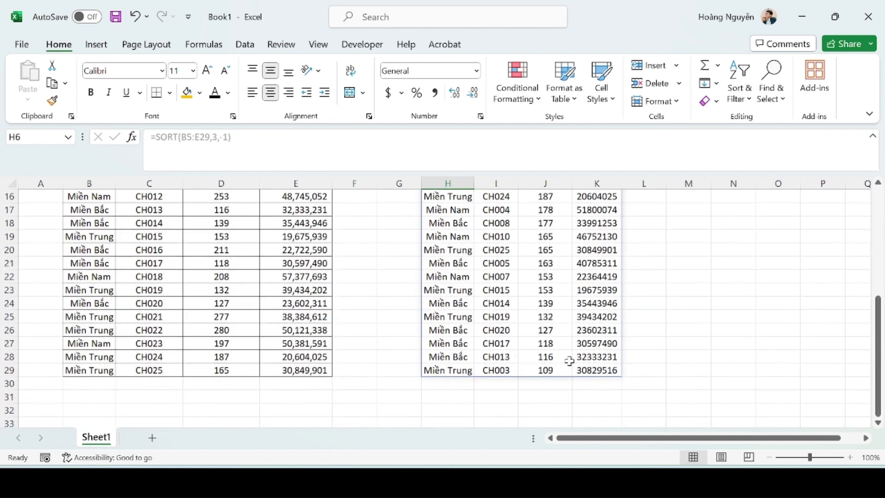
{"action": "scroll", "coordinate": [539, 364], "scroll_direction": "up", "scroll_amount": 5}
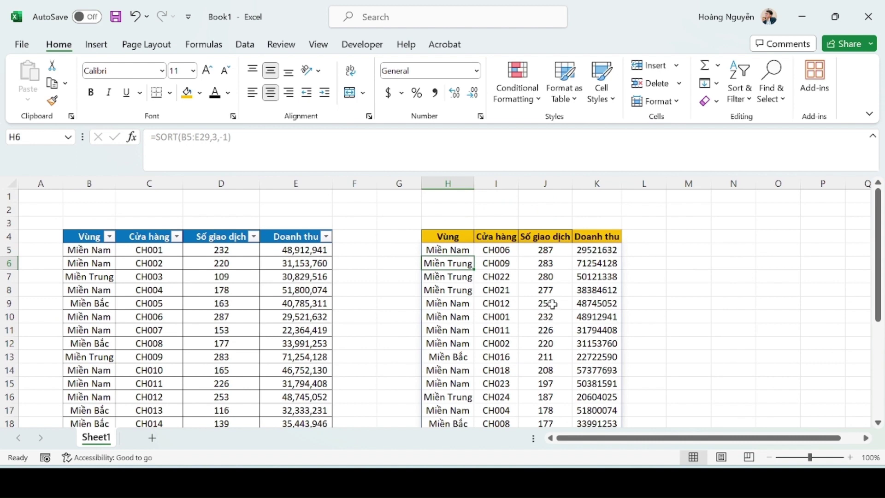
Change H5 to =SORT(B5:E29,{3,4},{-1,-1}) so Doanh thu breaks Số giao dịch ties.
{"action": "key", "text": "Up"}
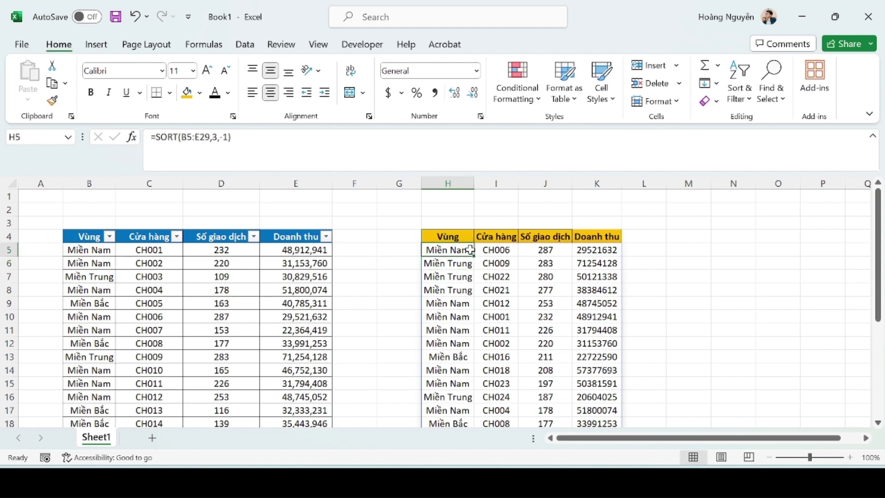
{"action": "key", "text": "F2"}
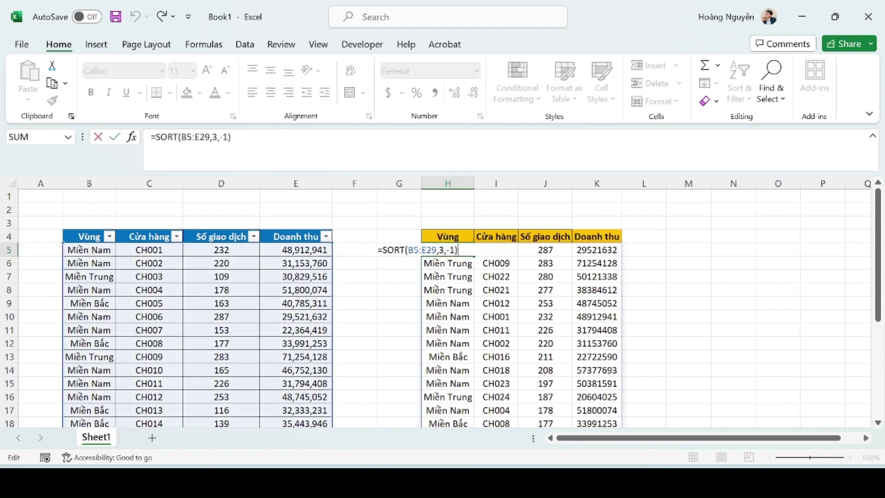
{"action": "left_click", "coordinate": [437, 249]}
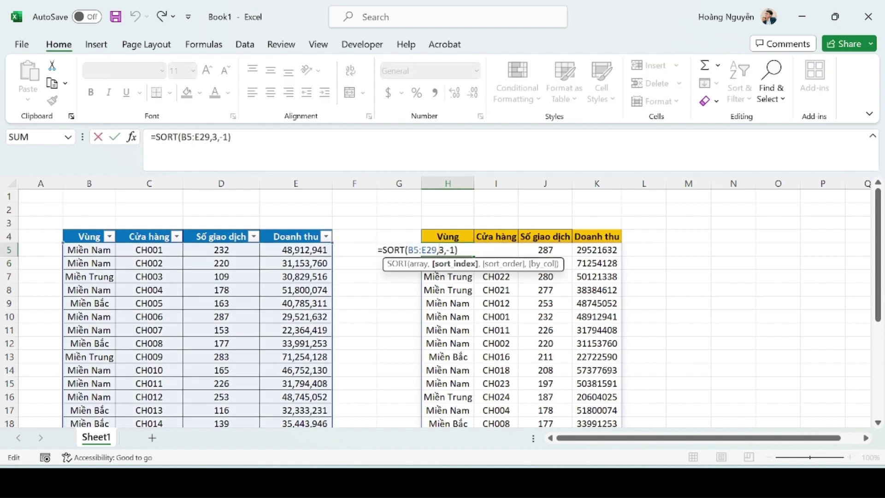
{"action": "type", "text": "{3"}
{"action": "type", "text": ","}
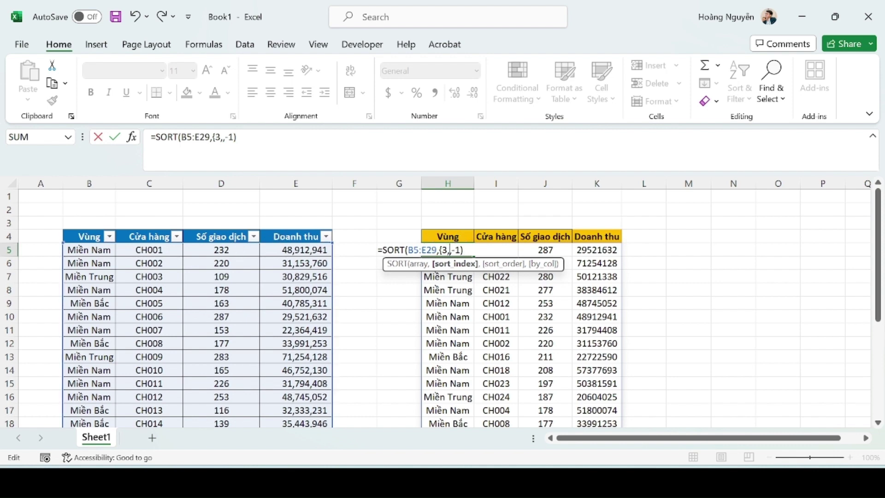
{"action": "type", "text": "4"}
{"action": "type", "text": "}"}
{"action": "left_click", "coordinate": [460, 250]}
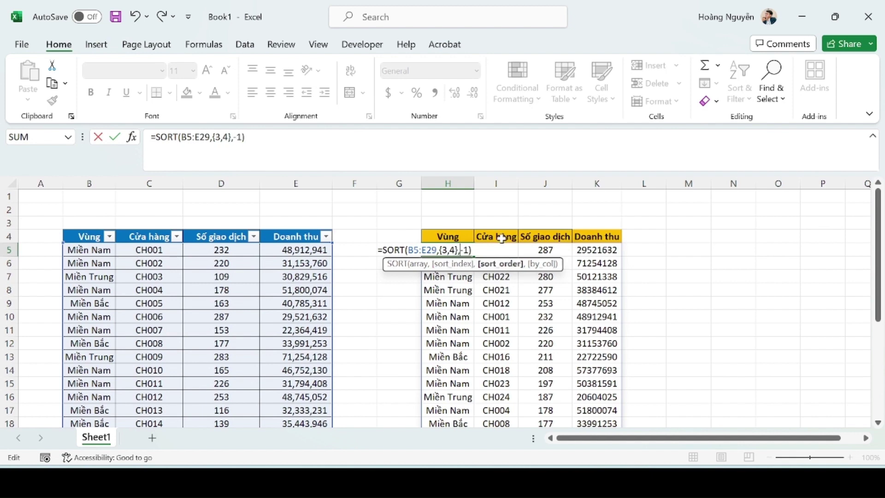
{"action": "type", "text": "{-1"}
{"action": "type", "text": ","}
{"action": "type", "text": "-"}
{"action": "type", "text": "1}"}
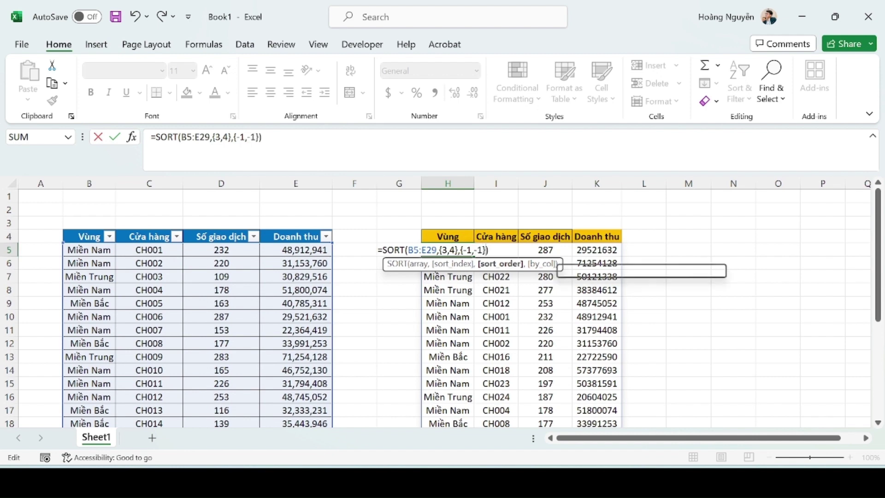
{"action": "key", "text": "Return"}
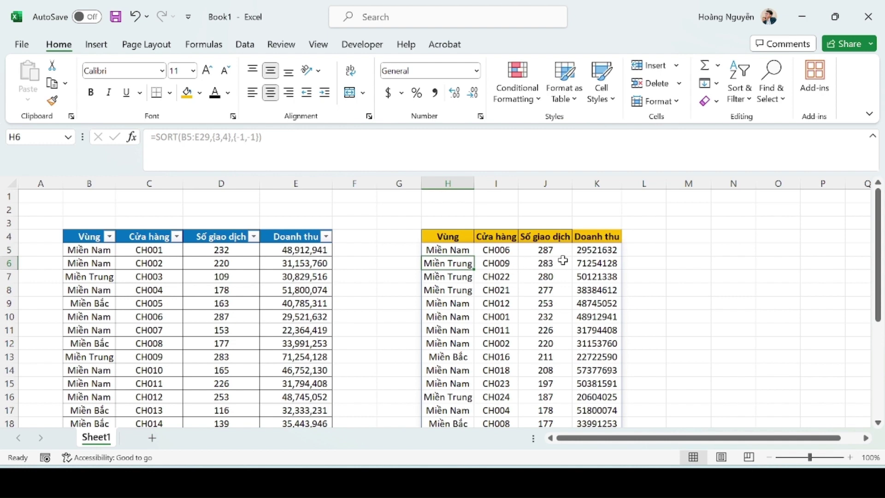
Copy the 287 transaction count from D10 into D13 so CH009 ties CH006.
{"action": "left_click", "coordinate": [246, 318]}
{"action": "key", "text": "ctrl+c"}
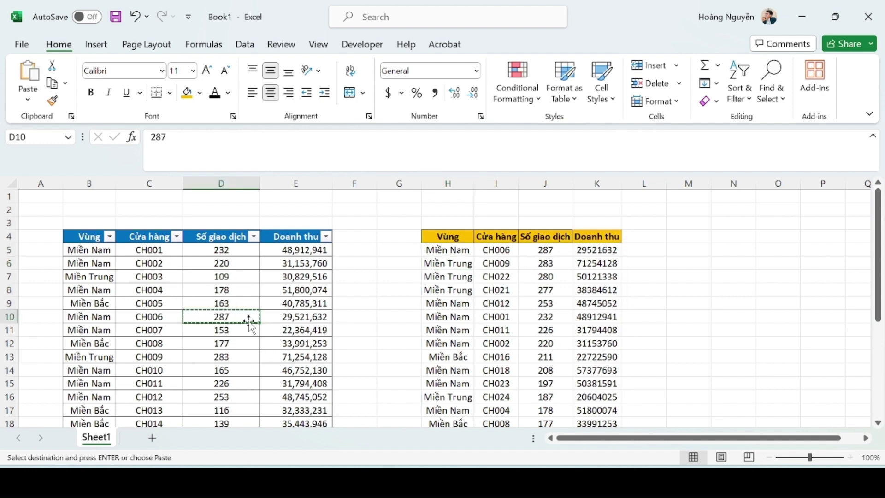
{"action": "left_click", "coordinate": [236, 355]}
{"action": "key", "text": "ctrl+v"}
{"action": "key", "text": "Escape"}
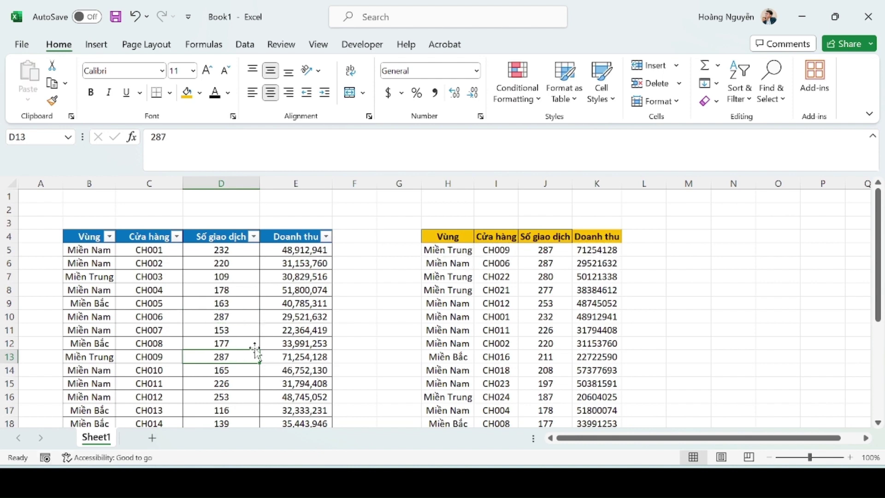
{"action": "left_click", "coordinate": [509, 261]}
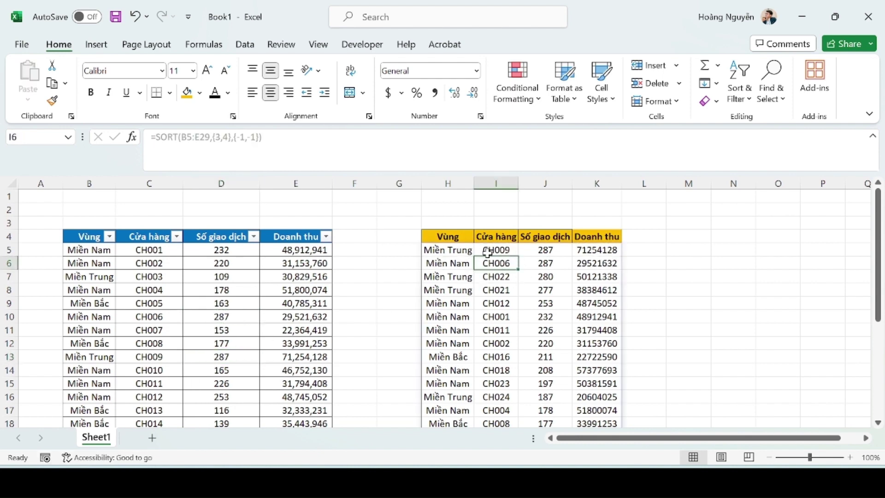
{"action": "left_click_drag", "start_coordinate": [545, 250], "coordinate": [547, 261]}
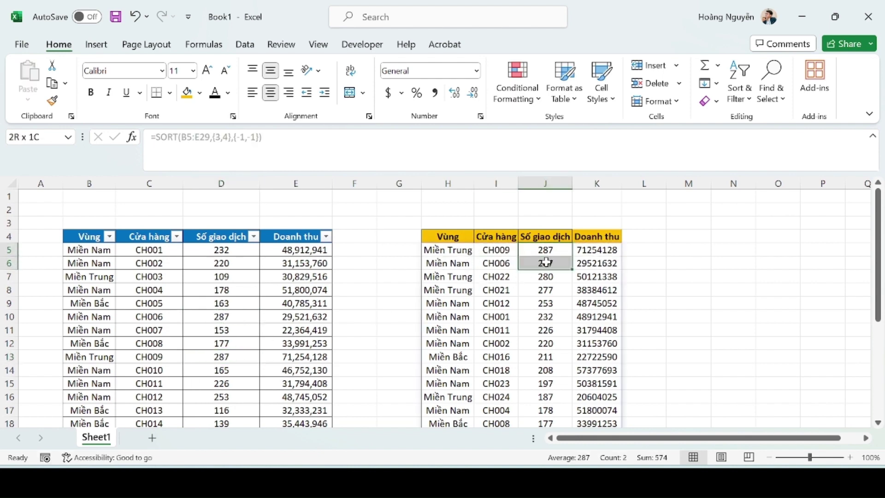
{"action": "left_click", "coordinate": [599, 251]}
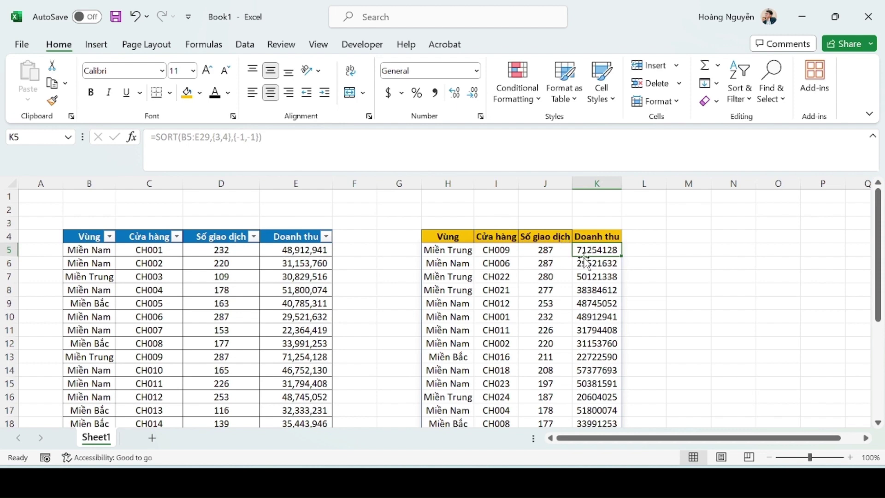
Change H5's sort keys to {4,3} so Doanh thu sorts first, then Số giao dịch.
{"action": "double_click", "coordinate": [463, 249]}
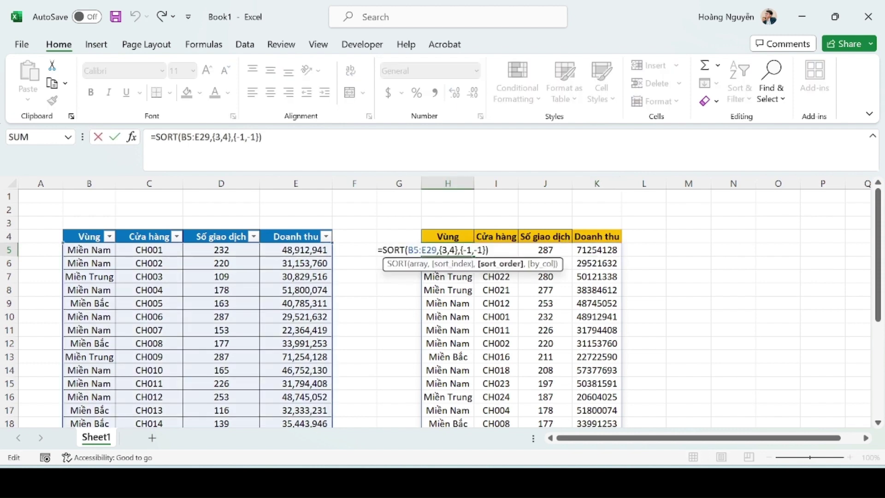
{"action": "left_click", "coordinate": [445, 249]}
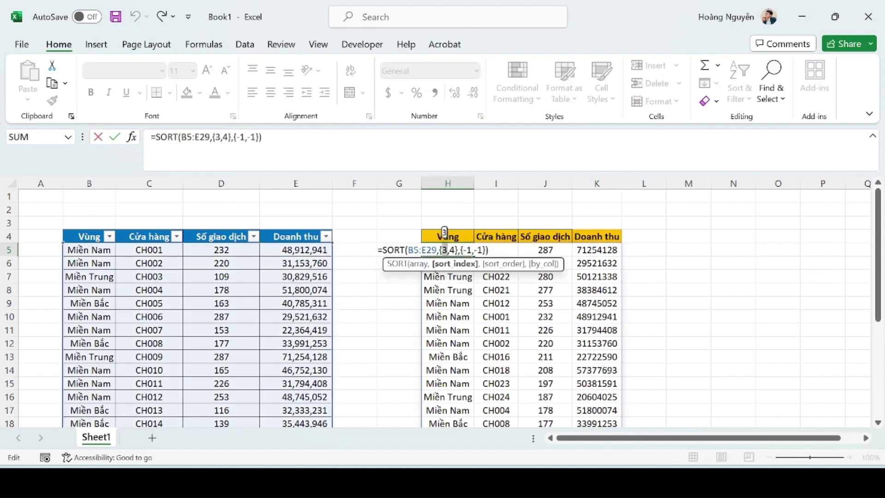
{"action": "key", "text": "BackSpace"}
{"action": "type", "text": "4"}
{"action": "key", "text": "BackSpace"}
{"action": "type", "text": "3"}
{"action": "key", "text": "Return"}
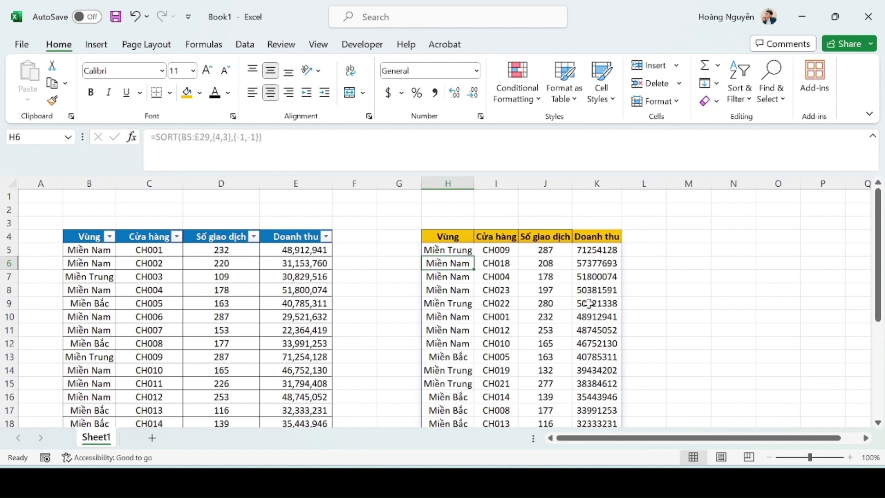
{"action": "left_click", "coordinate": [453, 248]}
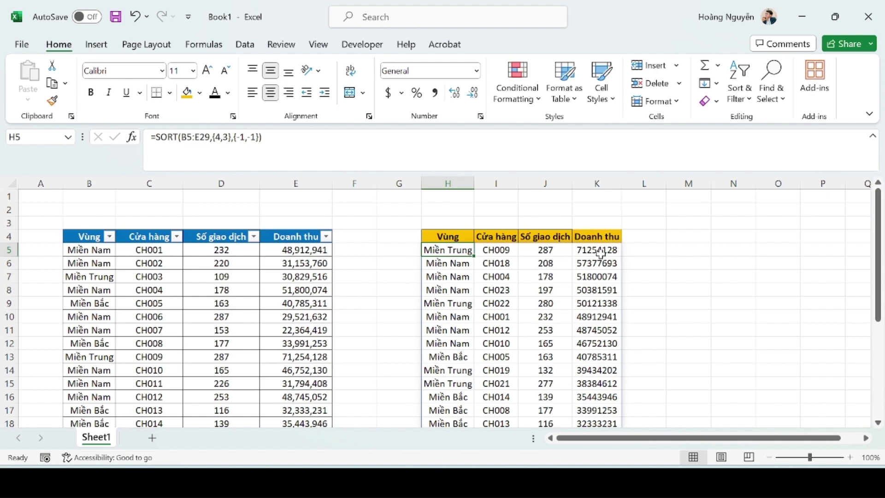
Enter Miền Bắc as the region value above the table.
{"action": "left_click", "coordinate": [454, 210]}
{"action": "type", "text": "M"}
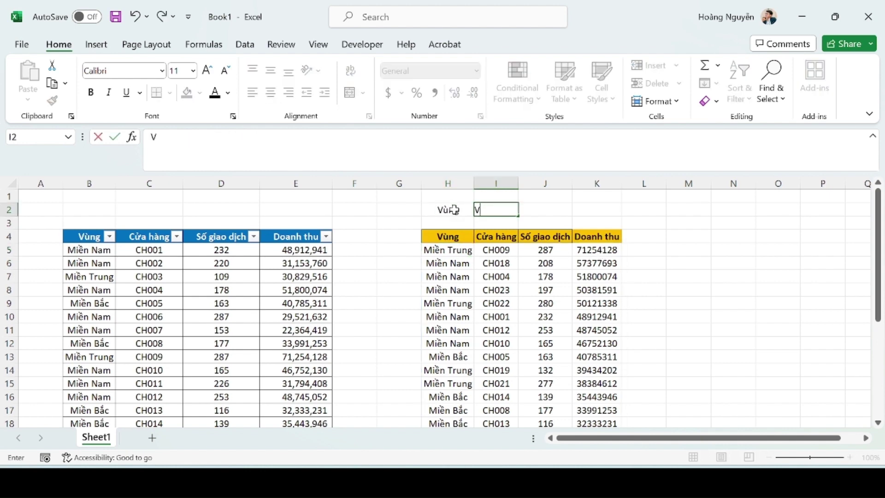
{"action": "type", "text": "iền Bắc"}
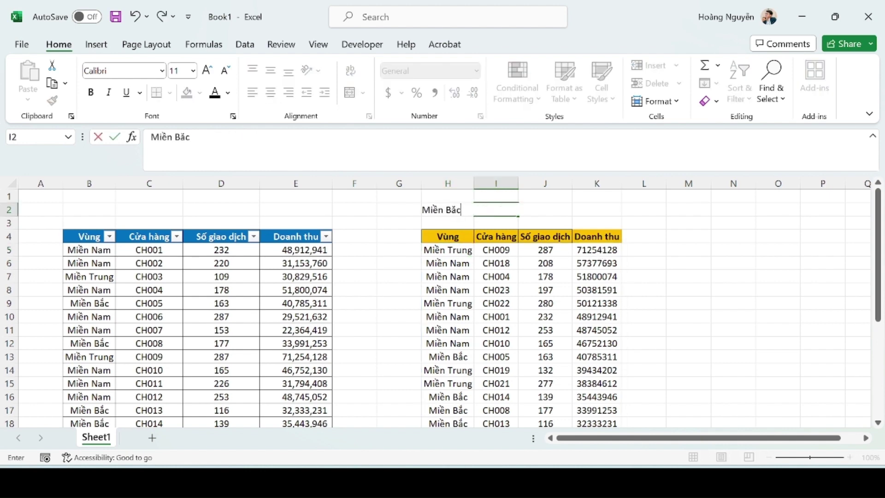
{"action": "key", "text": "Return"}
Wrap H5's source range as FILTER(B5:E29,B5:B29=I2) inside the SORT formula.
{"action": "left_click", "coordinate": [455, 247]}
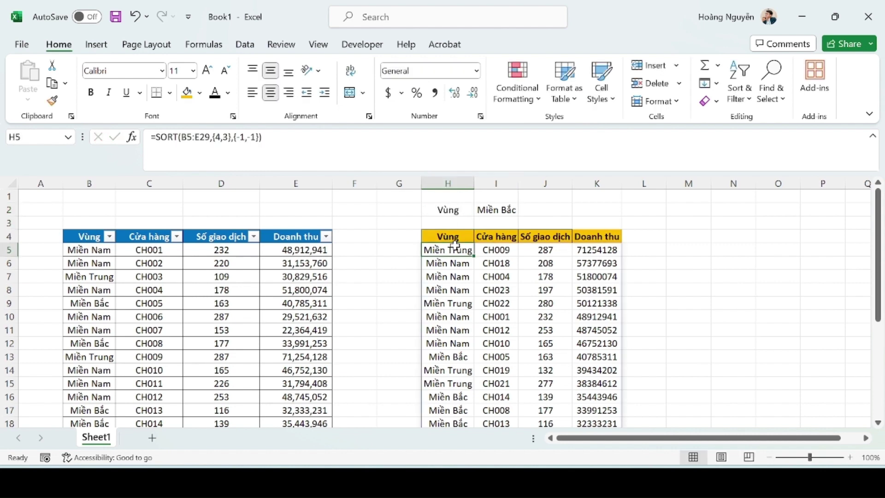
{"action": "double_click", "coordinate": [455, 248]}
{"action": "type", "text": "F"}
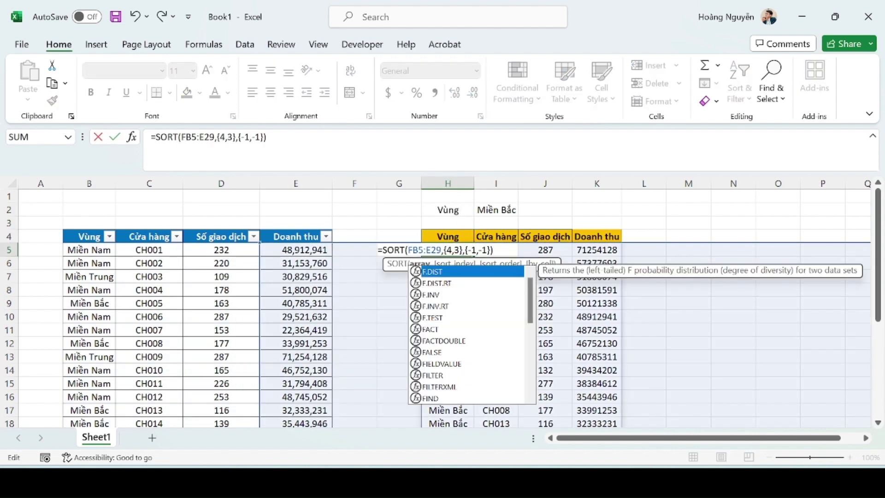
{"action": "type", "text": "ilter("}
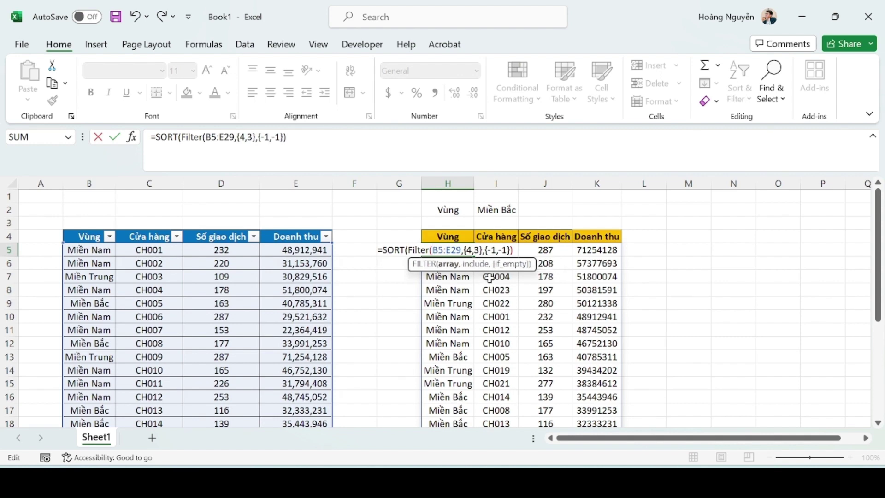
{"action": "left_click", "coordinate": [453, 266]}
{"action": "type", "text": ","}
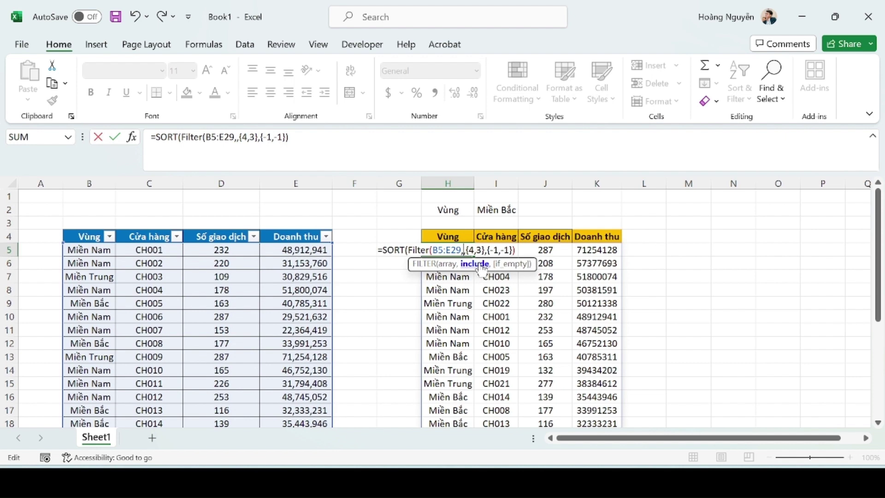
{"action": "left_click", "coordinate": [88, 249]}
{"action": "key", "text": "ctrl+shift+Down"}
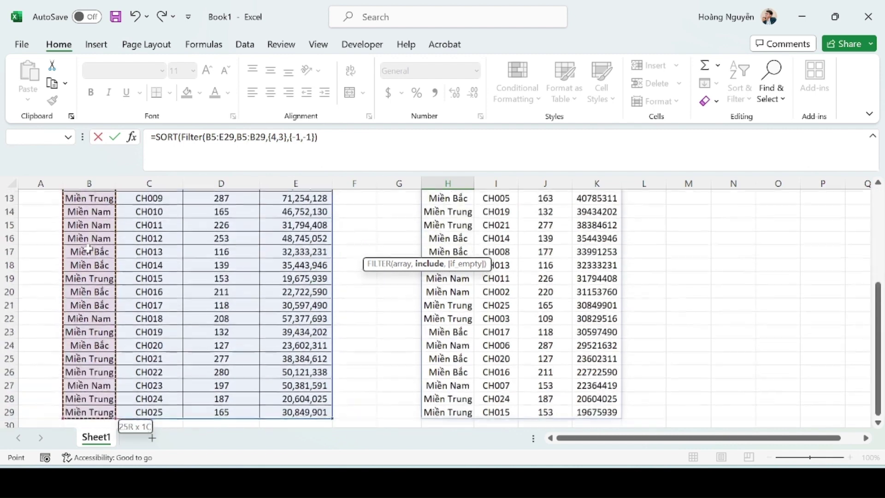
{"action": "scroll", "coordinate": [83, 244], "scroll_direction": "up", "scroll_amount": 4}
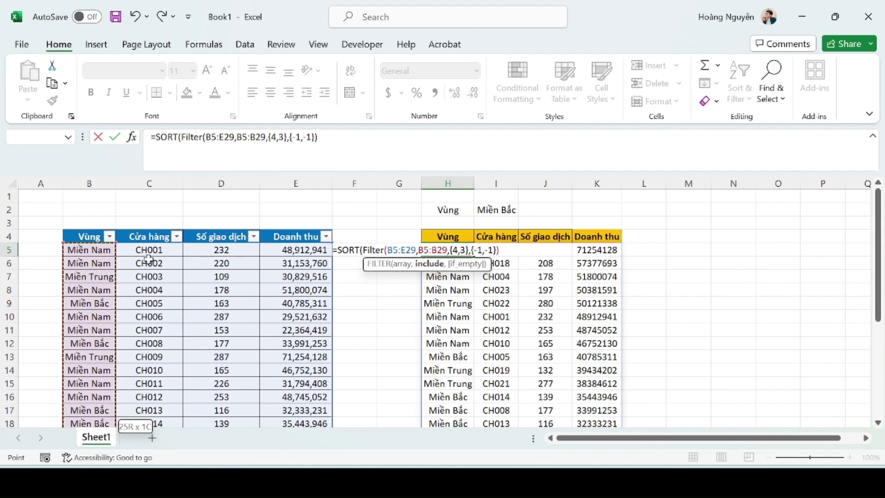
{"action": "type", "text": "="}
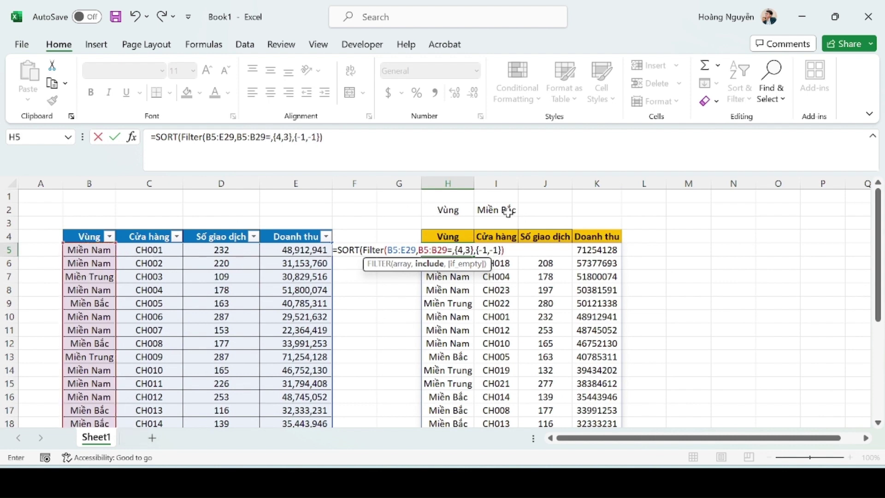
{"action": "left_click", "coordinate": [490, 208]}
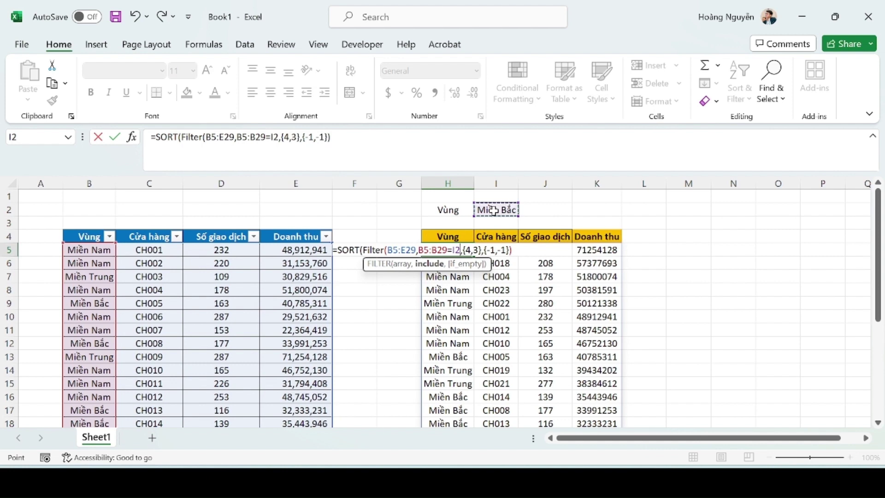
{"action": "type", "text": ")"}
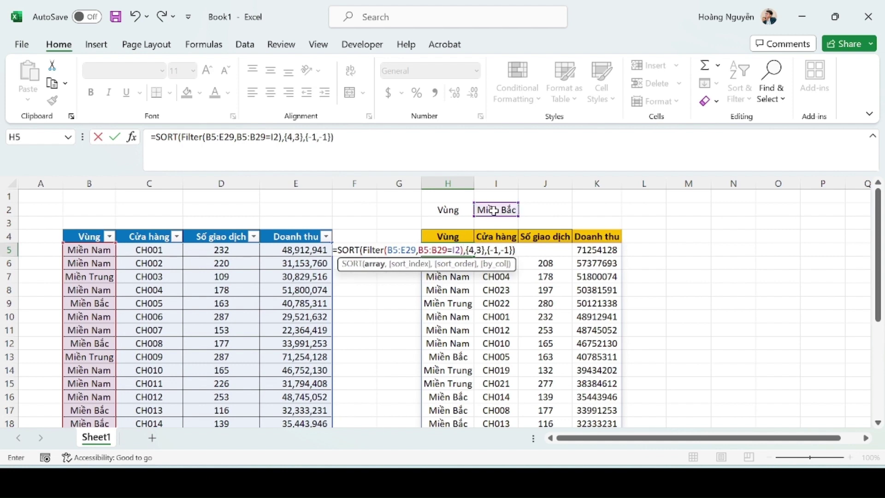
{"action": "key", "text": "Return"}
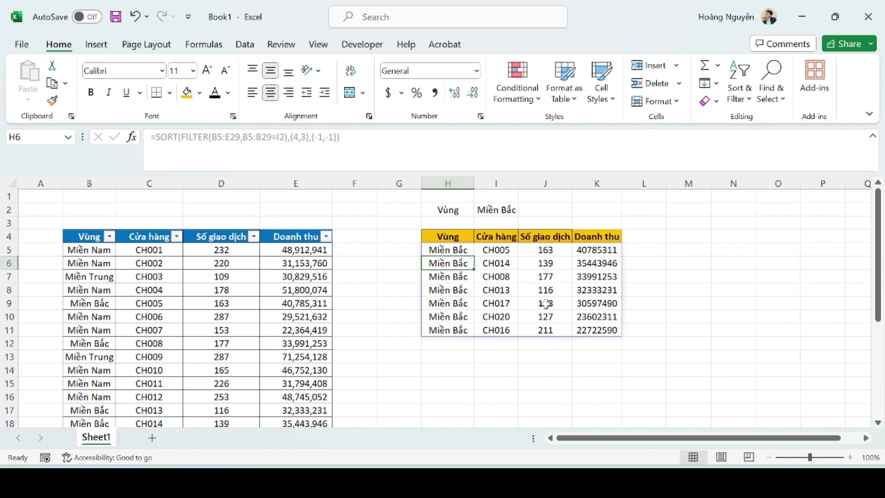
Switch the region in I2 from Miền Bắc to Miền Trung.
{"action": "mouse_move", "coordinate": [443, 249]}
{"action": "left_mouse_down"}
{"action": "mouse_move", "coordinate": [606, 269]}
{"action": "mouse_move", "coordinate": [607, 330]}
{"action": "left_mouse_up"}
{"action": "left_click_drag", "start_coordinate": [607, 249], "coordinate": [607, 330]}
{"action": "left_click", "coordinate": [504, 210]}
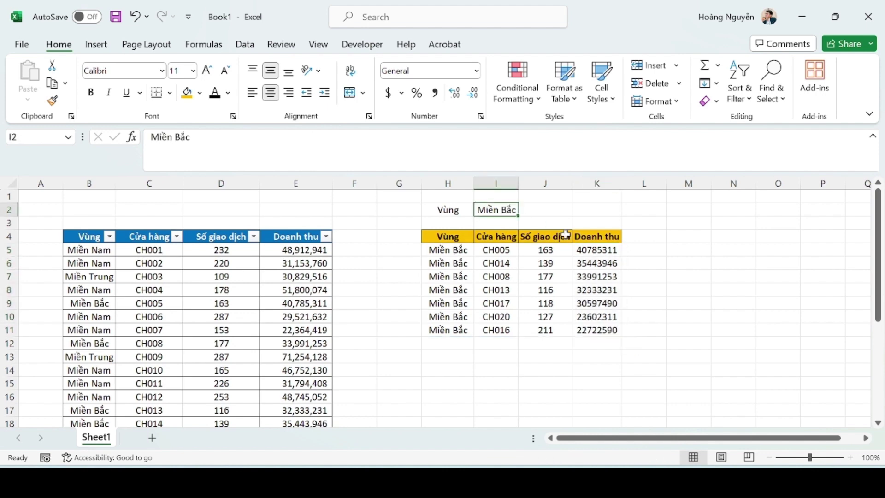
{"action": "type", "text": "Miền T"}
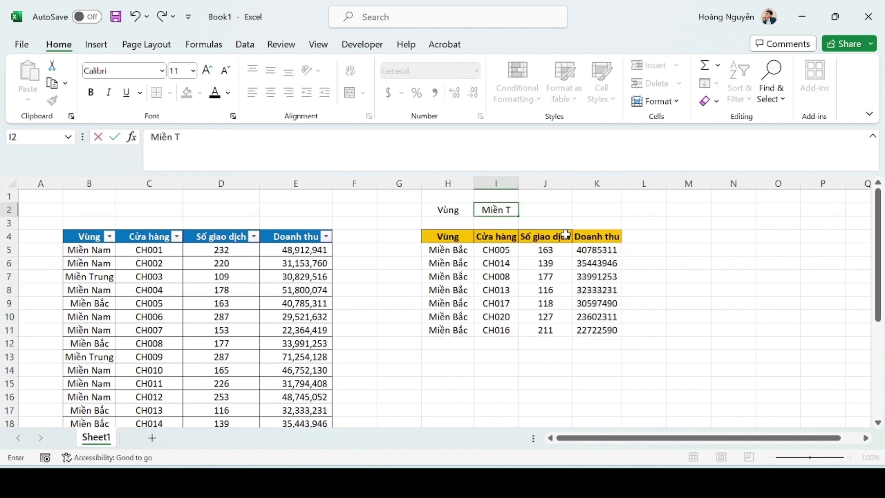
{"action": "type", "text": "rung"}
{"action": "key", "text": "Return"}
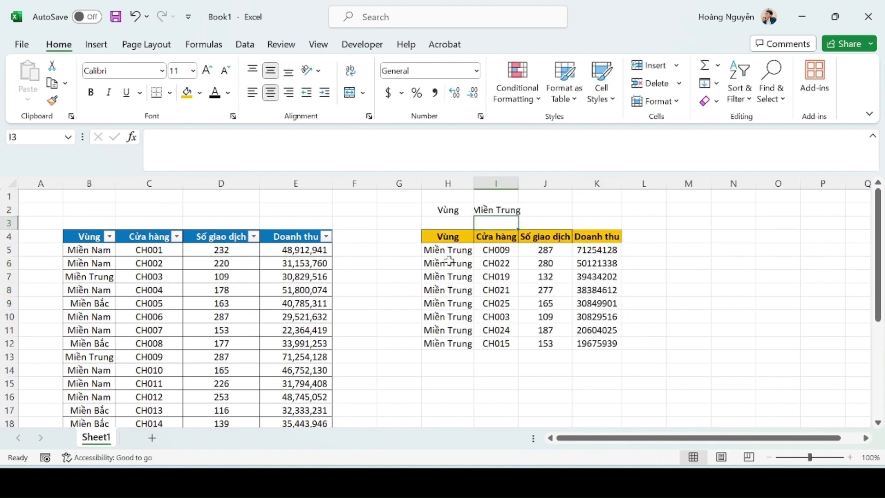
Review the revenue order of the eight Miền Trung results.
{"action": "left_click_drag", "start_coordinate": [430, 249], "coordinate": [598, 341]}
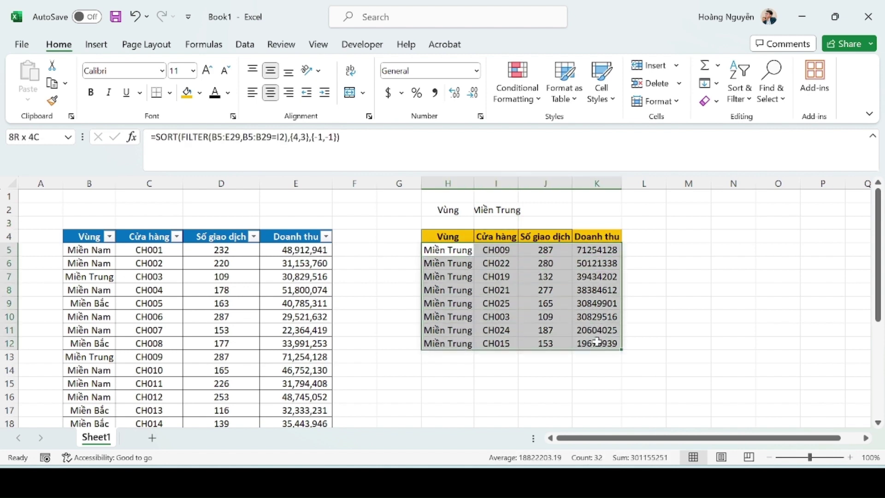
{"action": "left_click_drag", "start_coordinate": [599, 250], "coordinate": [601, 343]}
{"action": "left_click", "coordinate": [601, 249]}
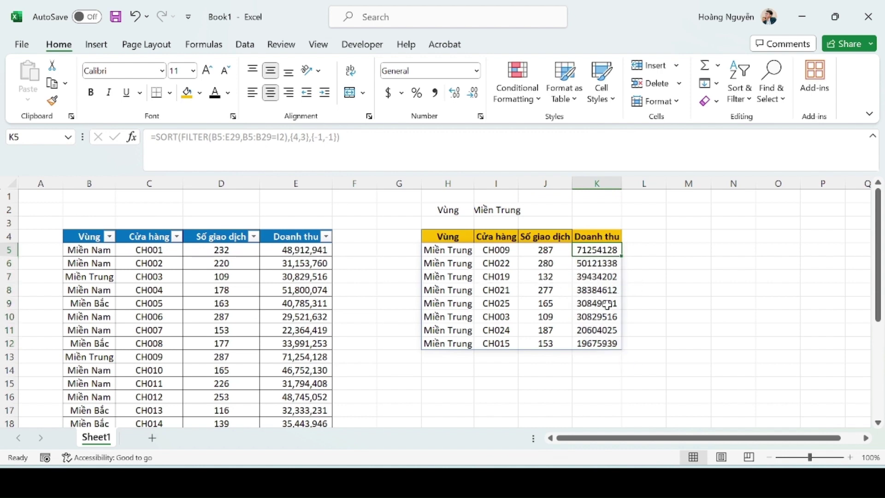
{"action": "left_click", "coordinate": [598, 343]}
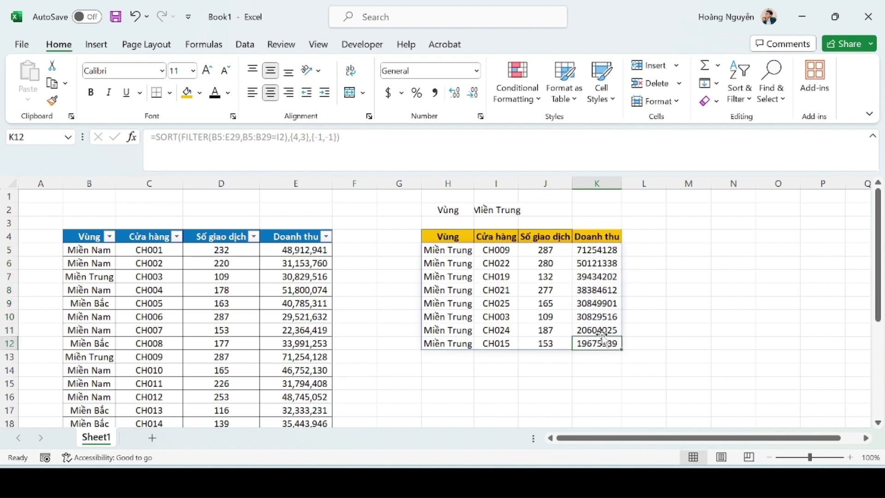
{"action": "left_click", "coordinate": [600, 264]}
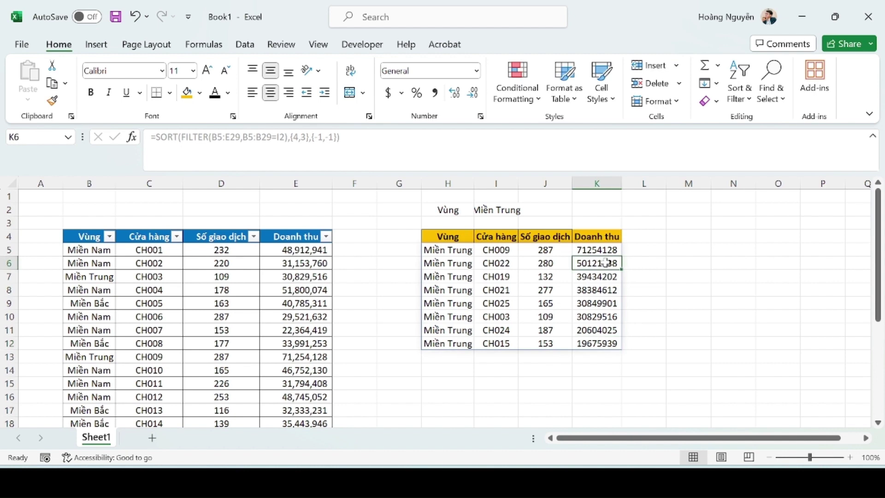
{"action": "left_click", "coordinate": [604, 276]}
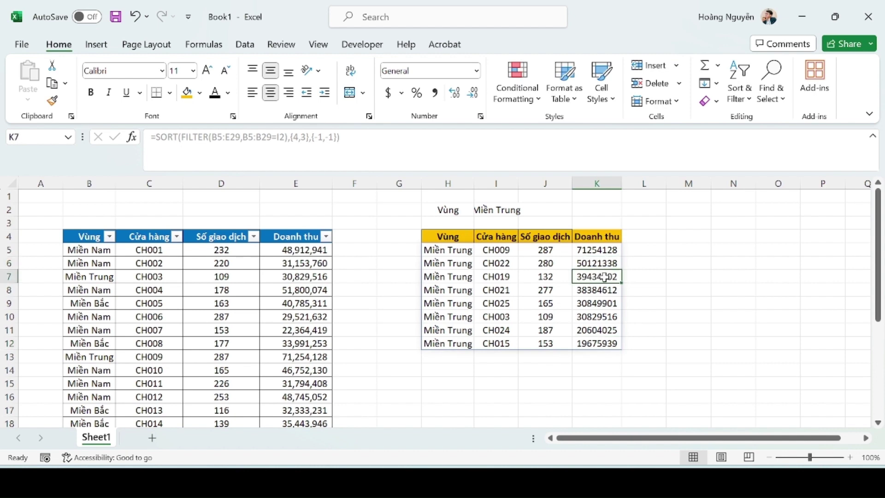
Raise CH019's revenue in E23 to 139434202, pushing CH009 to second place.
{"action": "scroll", "coordinate": [277, 350], "scroll_direction": "down", "scroll_amount": 3}
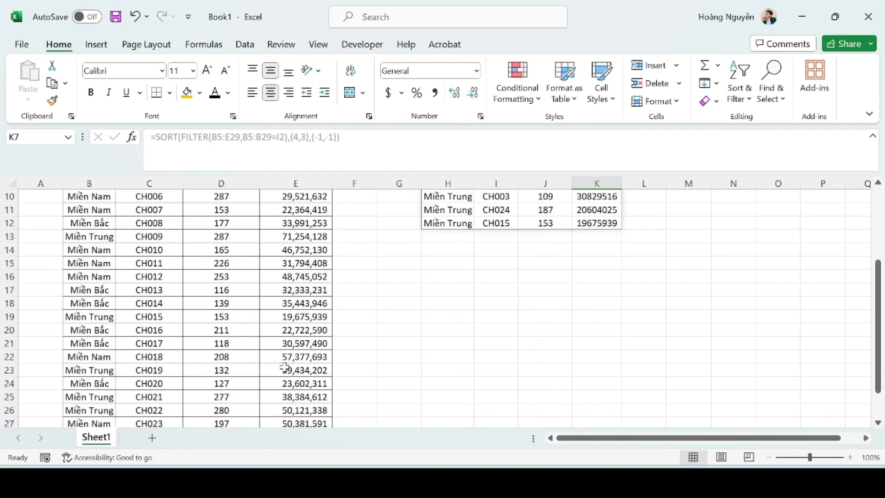
{"action": "double_click", "coordinate": [277, 370]}
{"action": "type", "text": "1"}
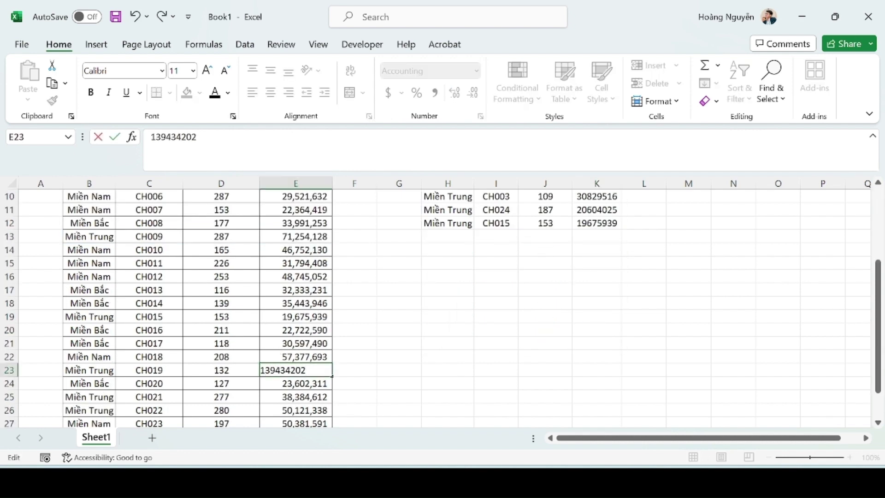
{"action": "key", "text": "Return"}
{"action": "scroll", "coordinate": [289, 364], "scroll_direction": "up", "scroll_amount": 3}
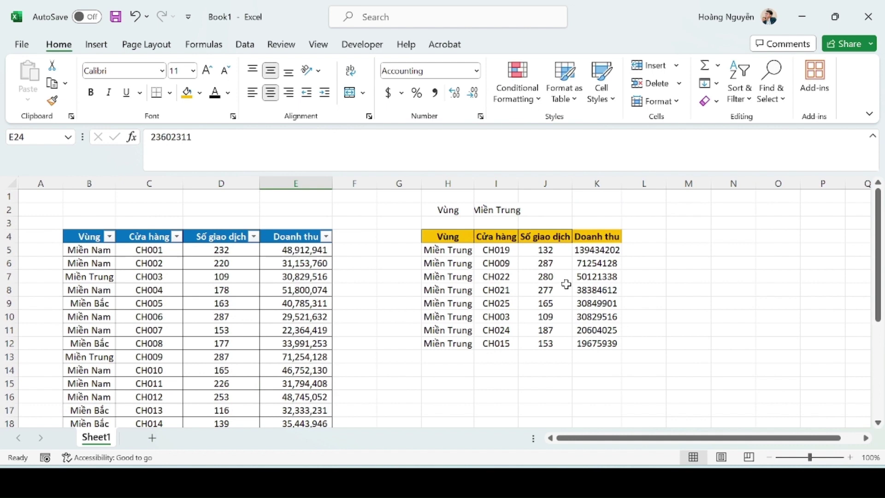
{"action": "left_click", "coordinate": [501, 263]}
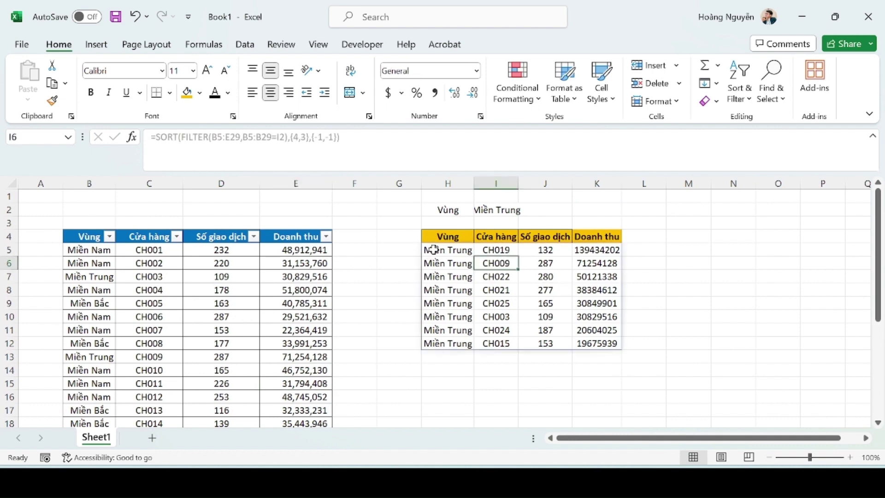
{"action": "left_click_drag", "start_coordinate": [434, 250], "coordinate": [593, 341]}
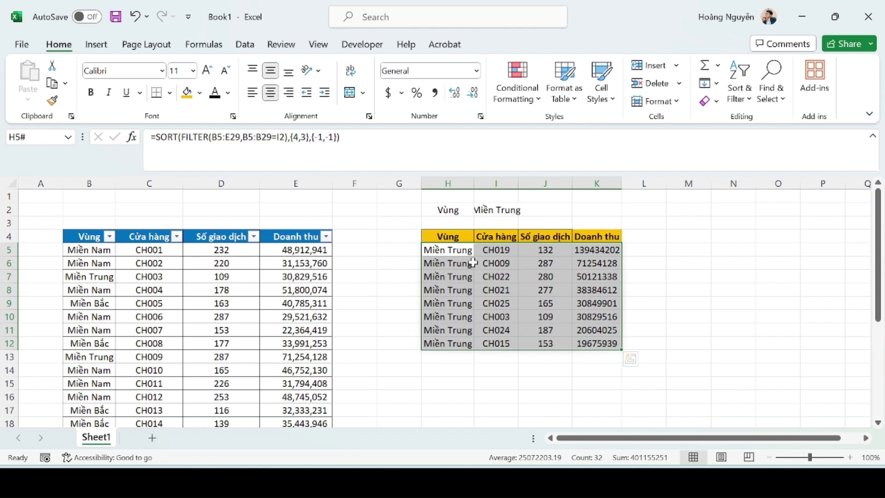
{"action": "left_click", "coordinate": [545, 265]}
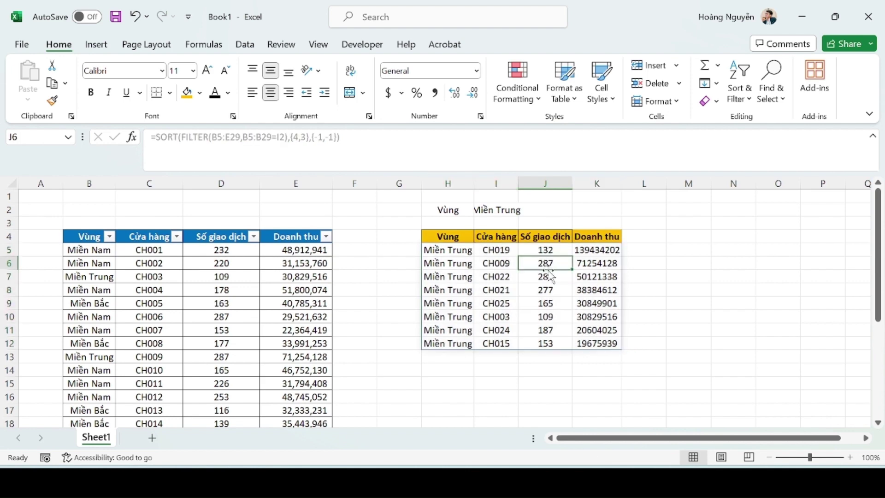
{"action": "left_click", "coordinate": [484, 279]}
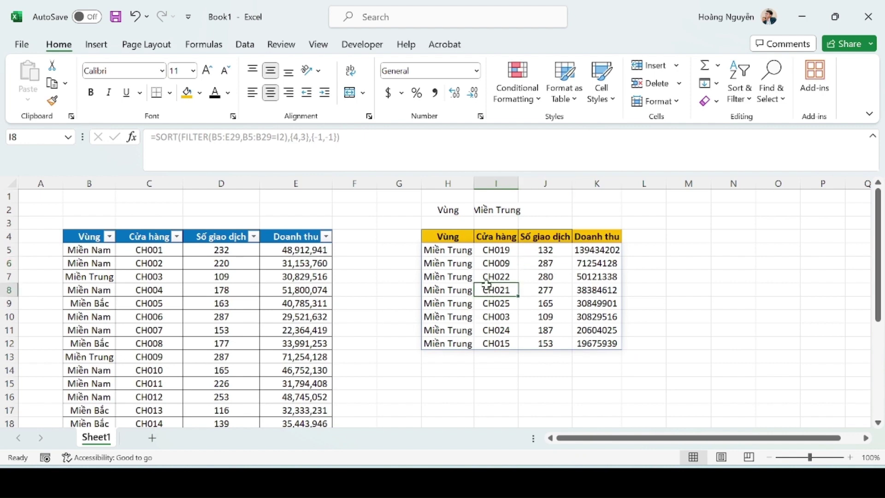
{"action": "left_click", "coordinate": [591, 341]}
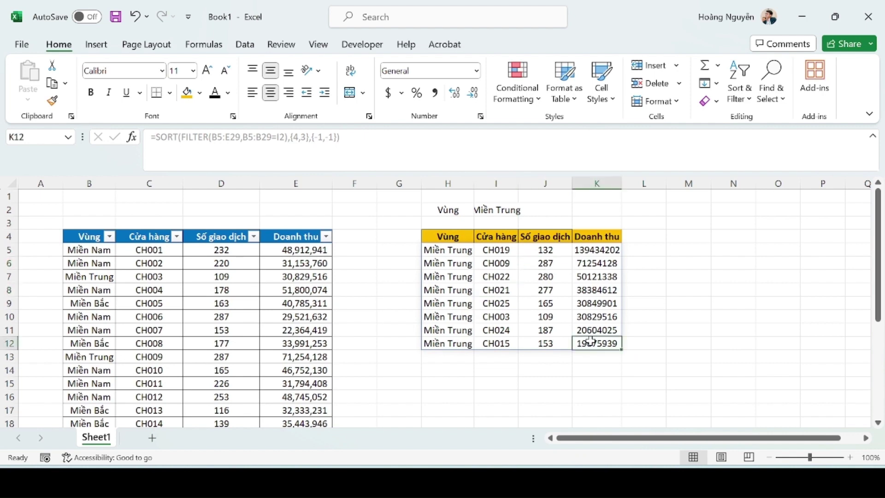